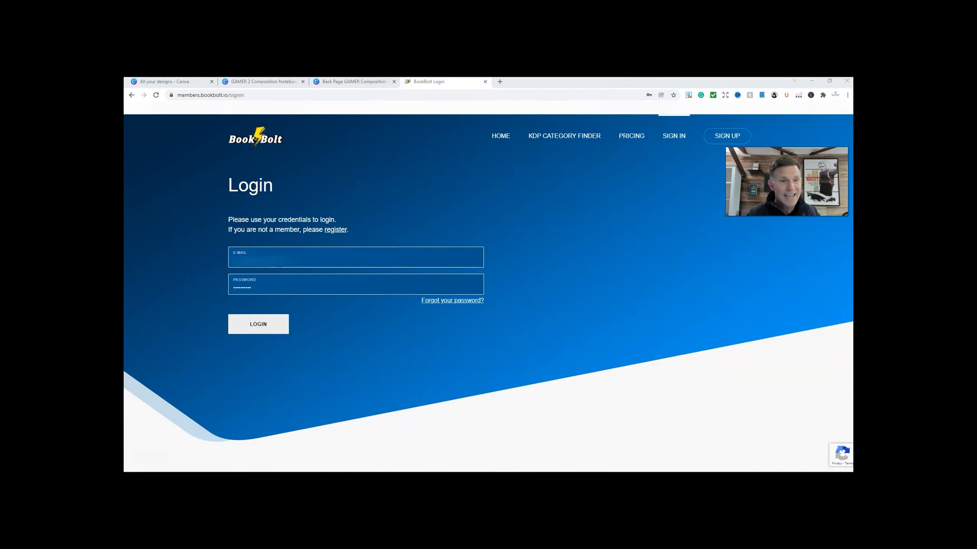
# - Log in to Book Bolt with the prefilled credentials, then open the Book Bolt Designer and sign in to its design panel
pyautogui.click(261, 330)
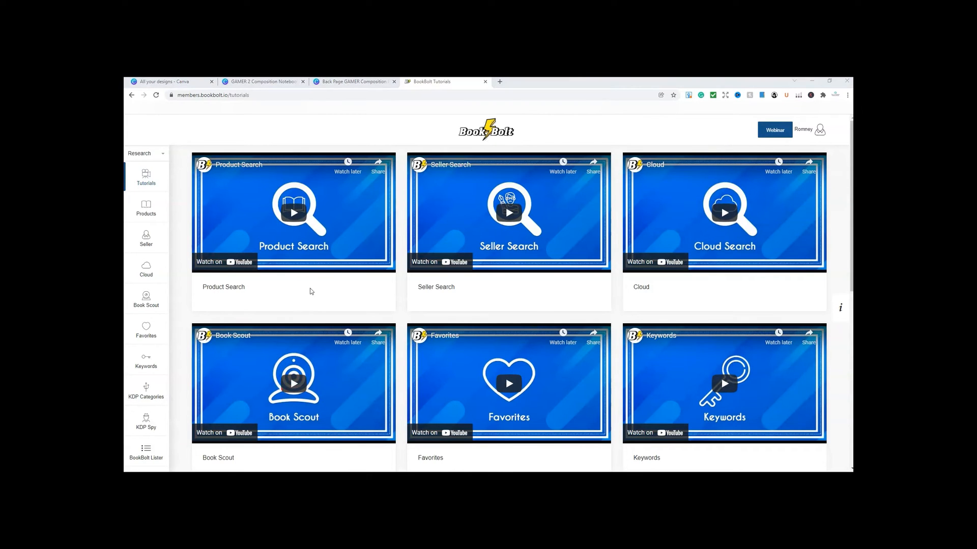
pyautogui.click(820, 134)
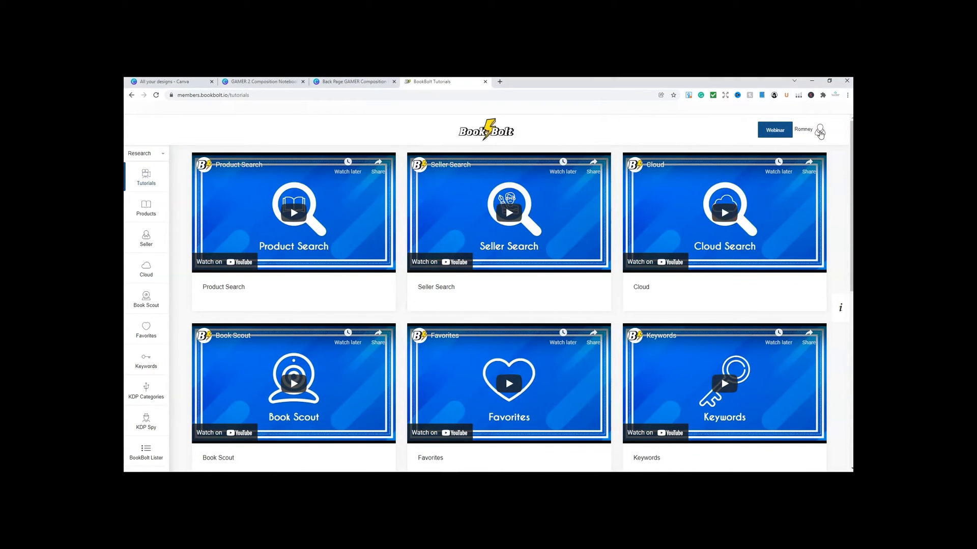
pyautogui.click(820, 134)
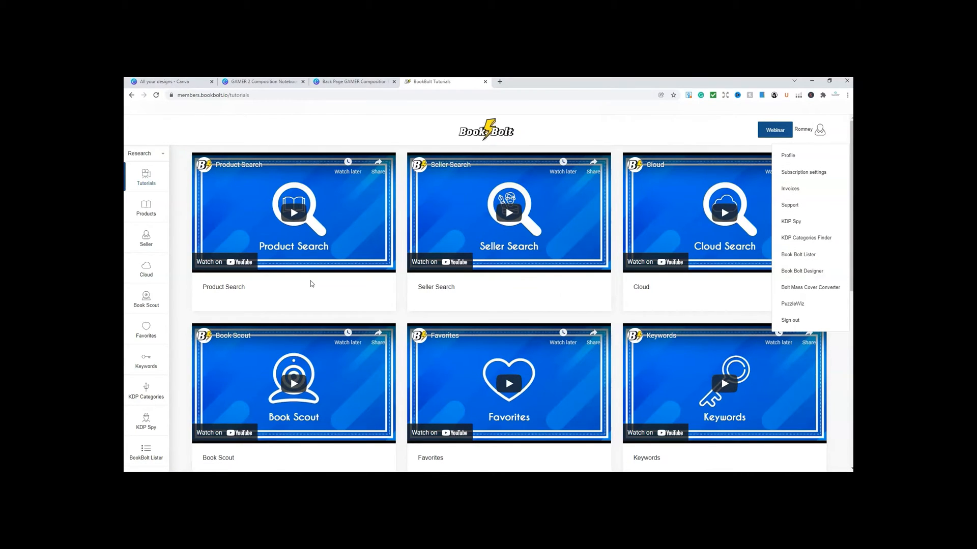
pyautogui.click(162, 154)
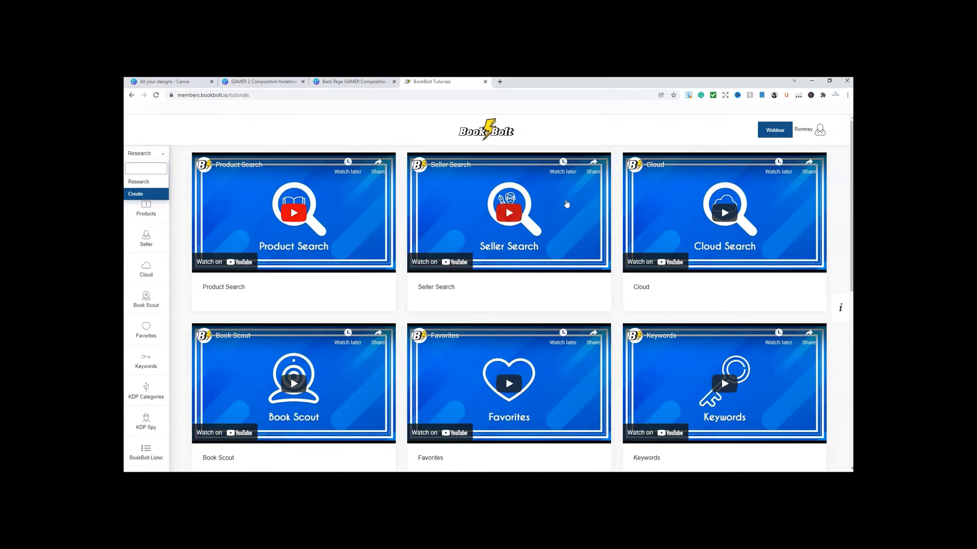
pyautogui.click(809, 132)
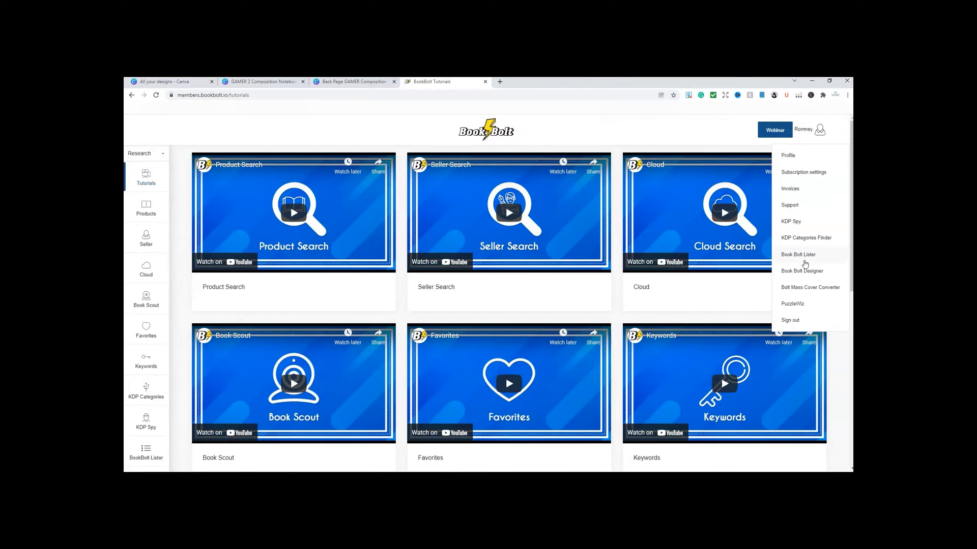
pyautogui.click(805, 273)
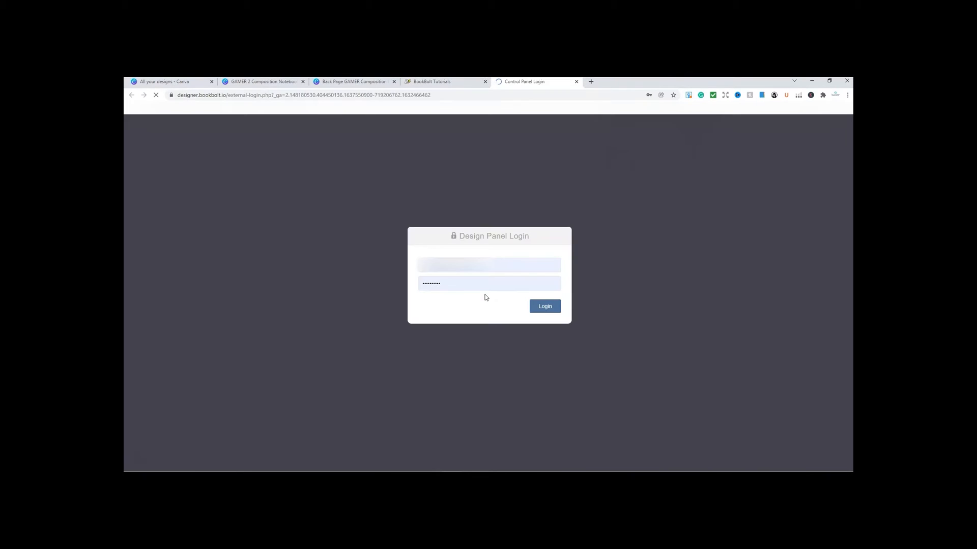
pyautogui.click(546, 307)
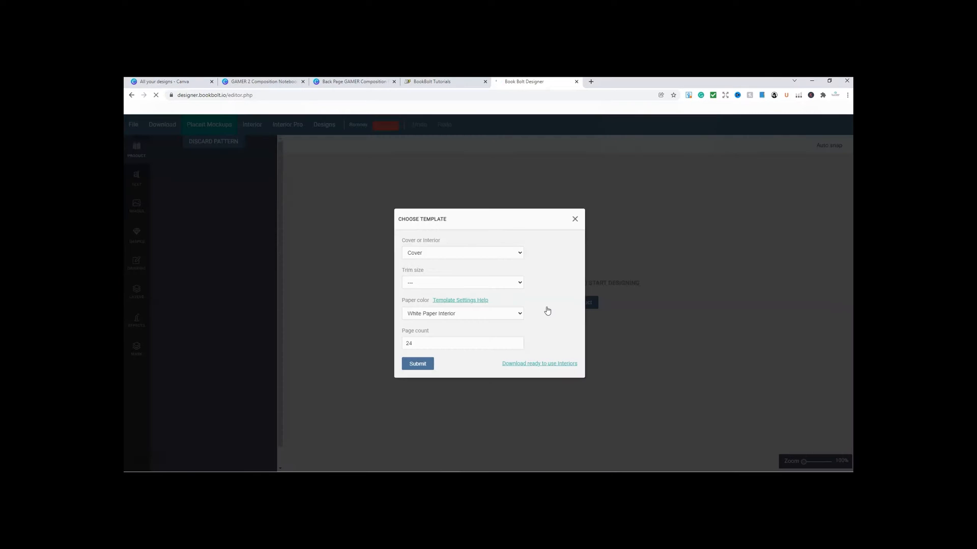
# - Choose a Cover template with trim size 7.5 x 9.25 in, checking the size against the front cover design in Canva
pyautogui.click(519, 253)
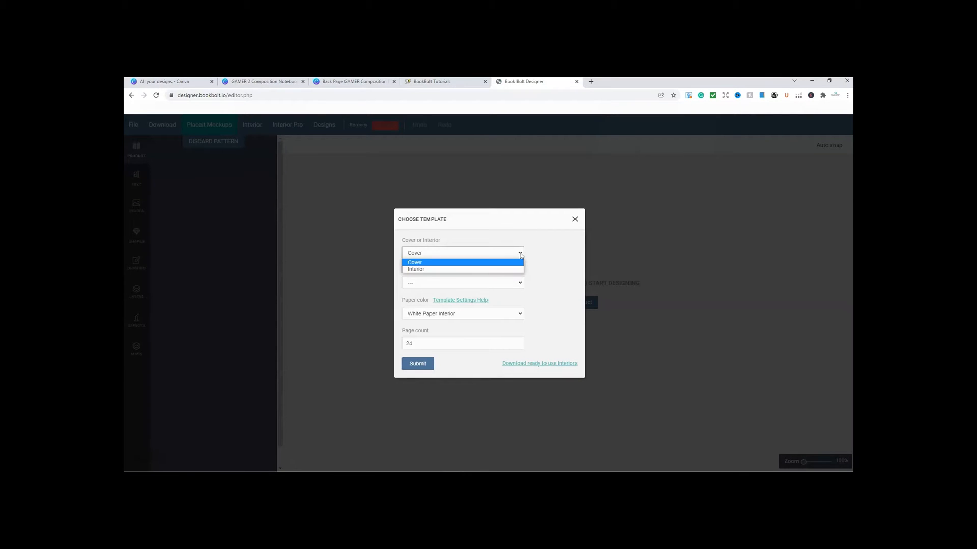
pyautogui.click(445, 263)
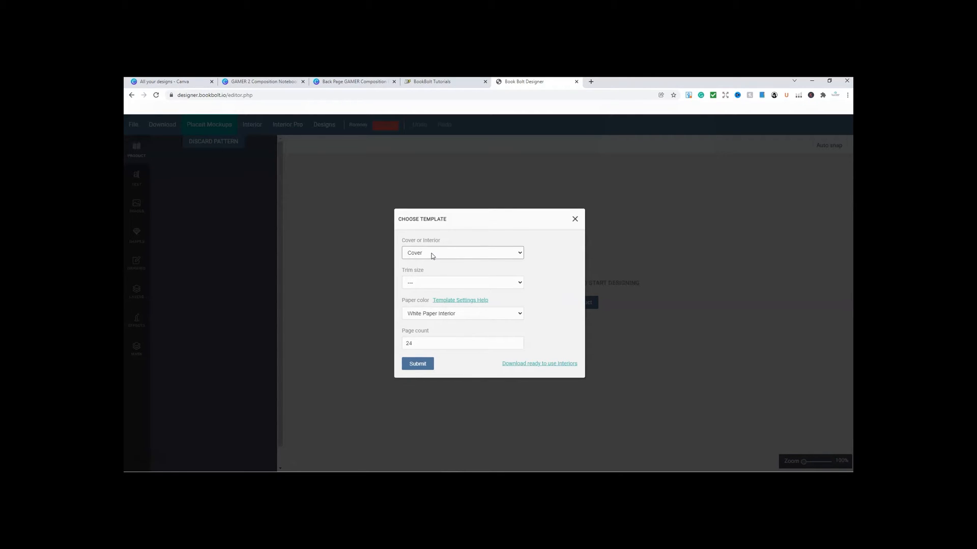
pyautogui.click(519, 284)
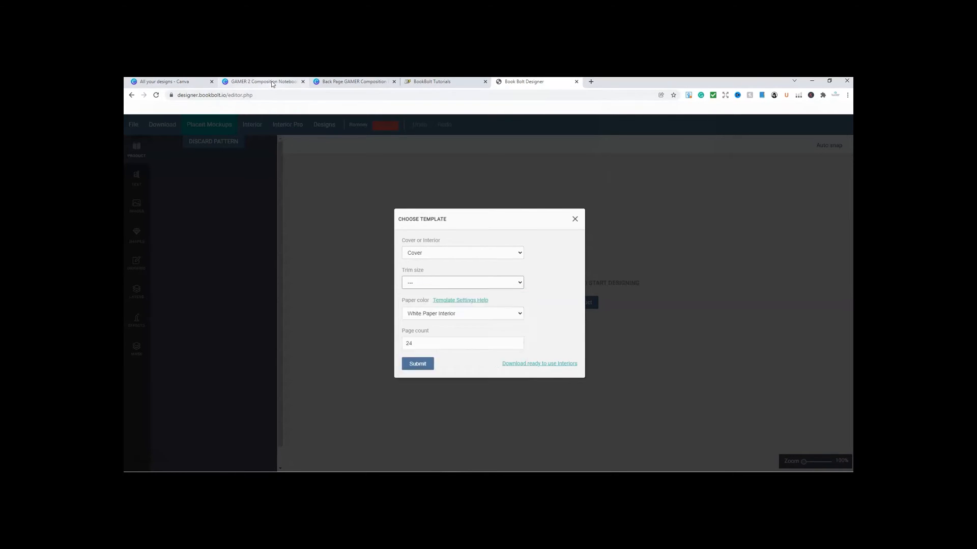
pyautogui.click(262, 81)
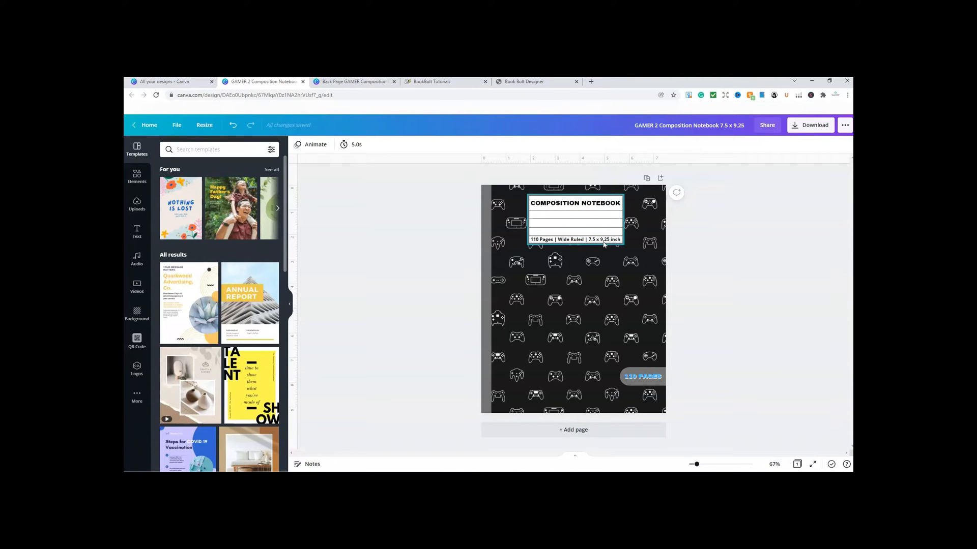
pyautogui.click(505, 82)
pyautogui.click(520, 283)
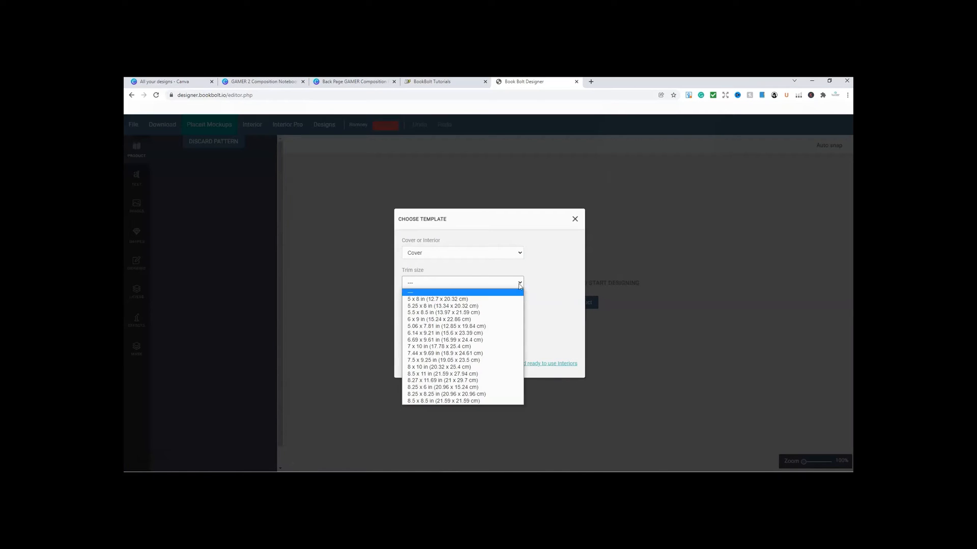
pyautogui.click(459, 360)
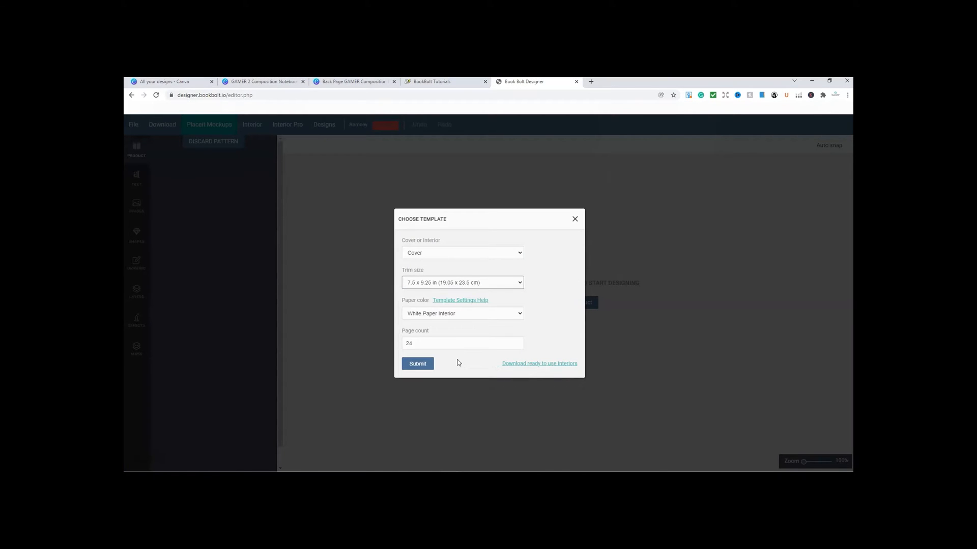
# - Select White Paper Interior, set the page count to 110 and create the cover template
pyautogui.click(519, 315)
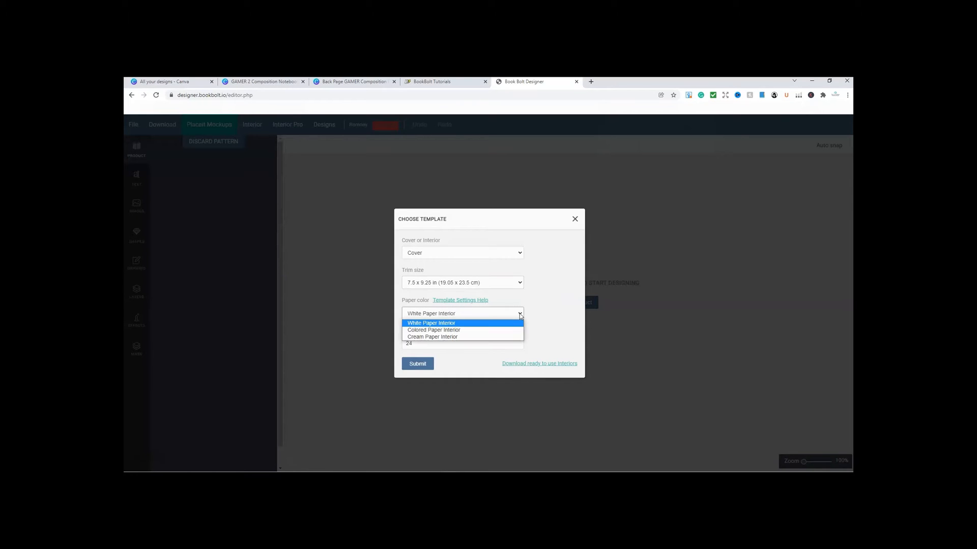
pyautogui.click(440, 323)
pyautogui.moveTo(417, 343); pyautogui.dragTo(410, 342)
pyautogui.write('110')
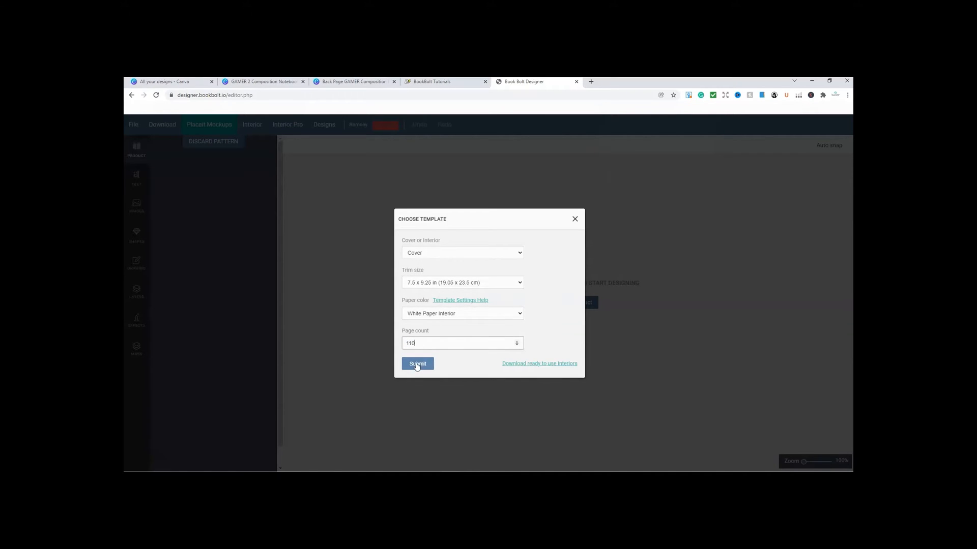
pyautogui.click(416, 365)
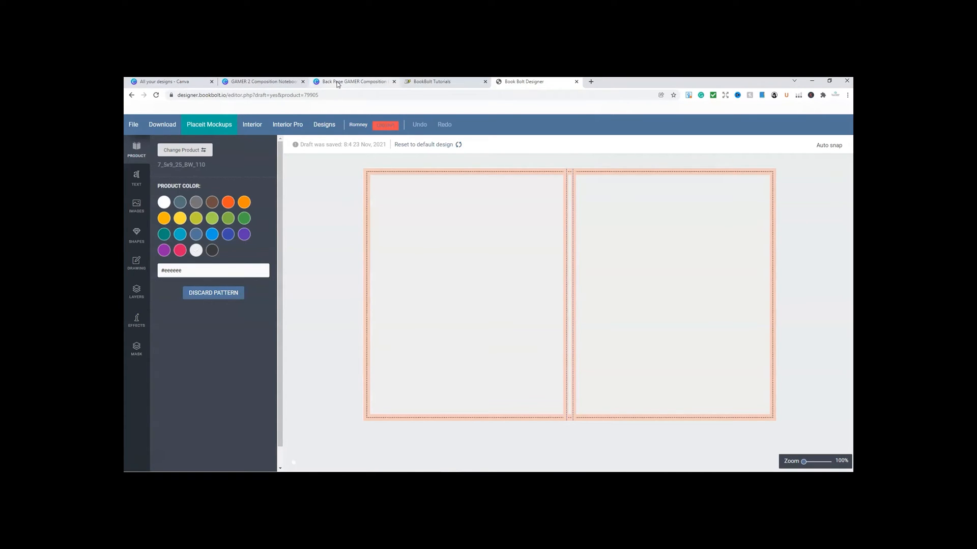
# - Switch to the GAMER 2 Composition Notebook design in Canva and copy the hex colour code of the grey spine strip
pyautogui.click(284, 82)
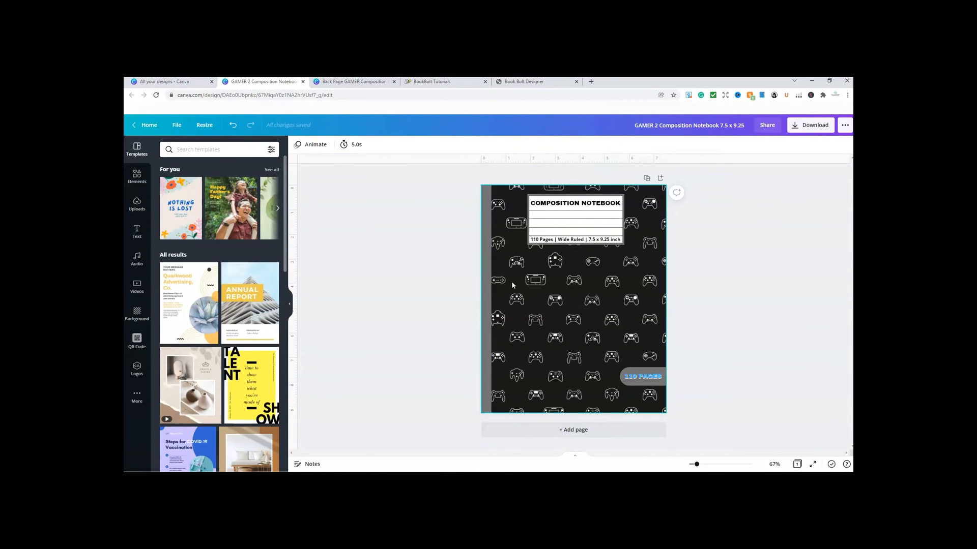
pyautogui.click(485, 285)
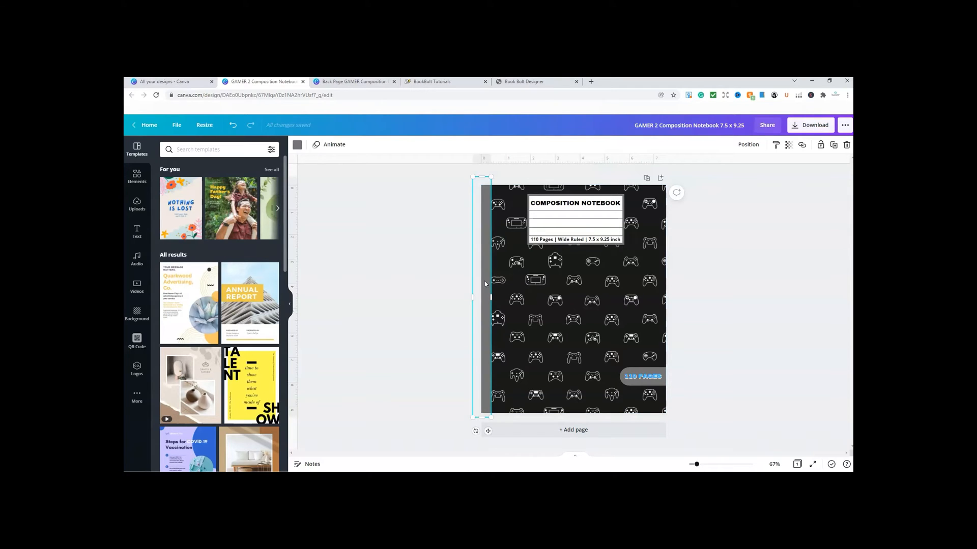
pyautogui.click(297, 145)
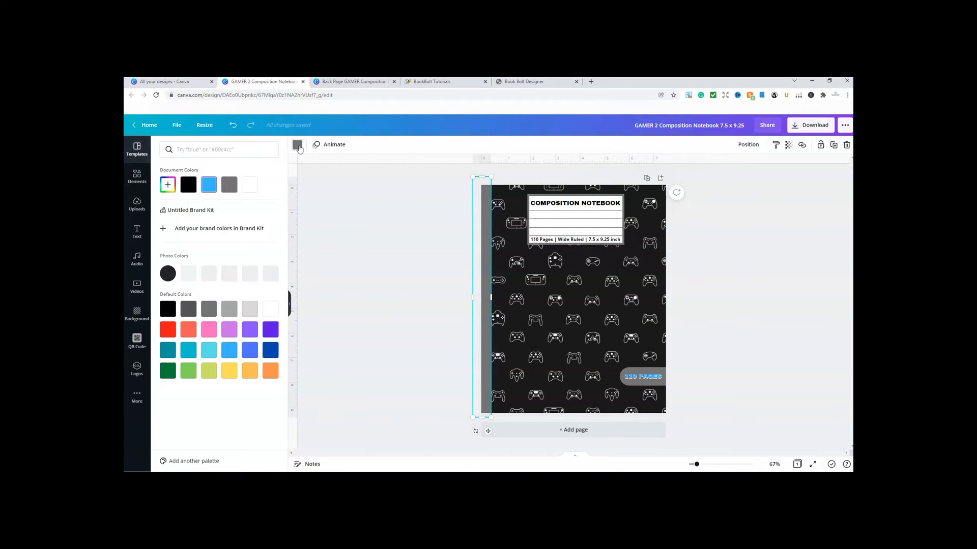
pyautogui.click(168, 186)
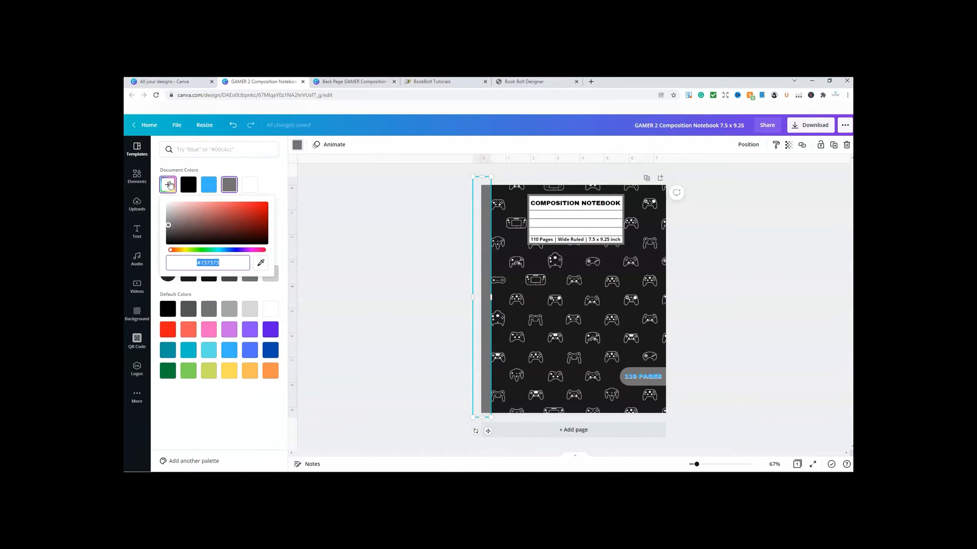
pyautogui.rightClick(209, 265)
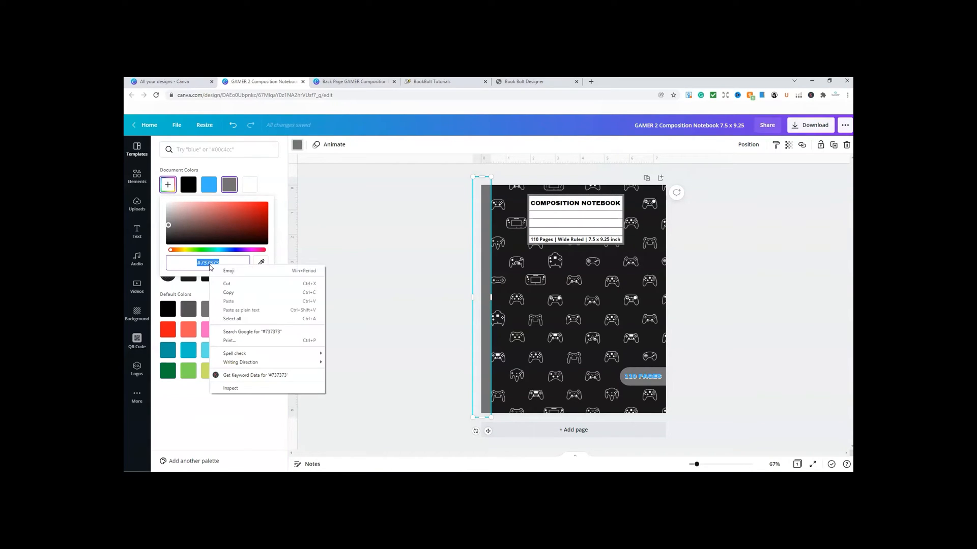
pyautogui.click(231, 293)
# - Switch to Book Bolt Designer and replace the cover's product colour with the copied code #737373
pyautogui.click(538, 82)
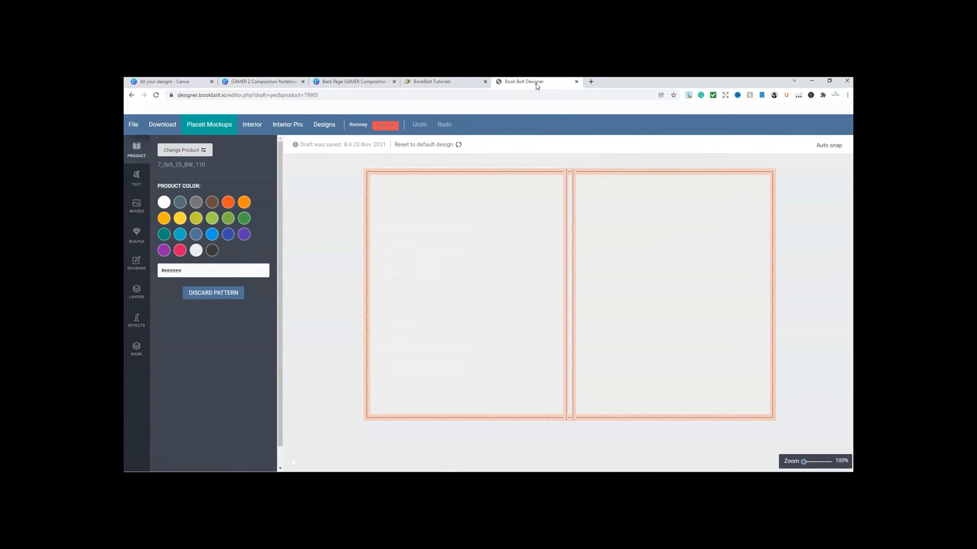
pyautogui.click(180, 270)
pyautogui.moveTo(180, 270); pyautogui.dragTo(160, 270)
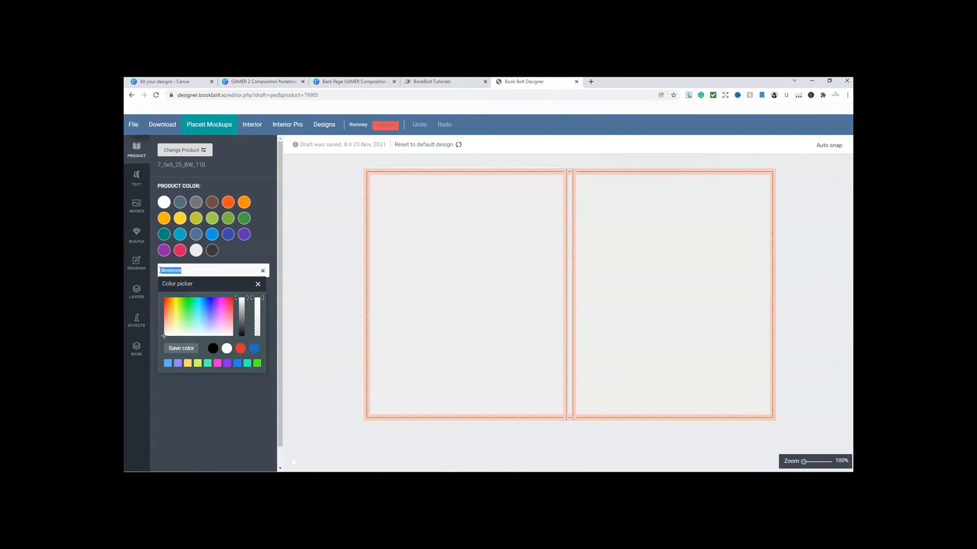
pyautogui.hotkey('ctrl', 'v')
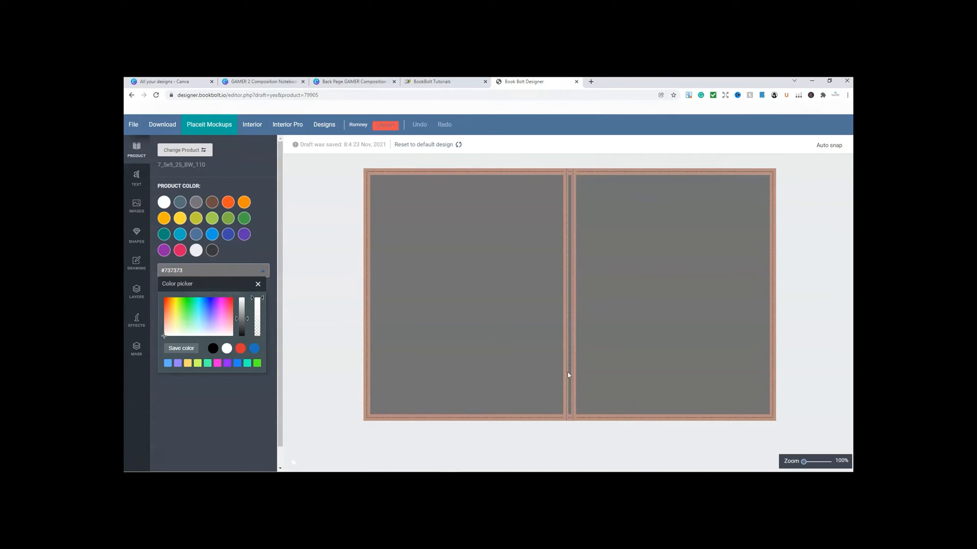
# - Upload the images GAMER 2 Composition Notebook 7.5 x 9.25 and Back Page GAMER Composition Notebook 7.5 x 9.25 to Book Bolt Designer
pyautogui.click(285, 82)
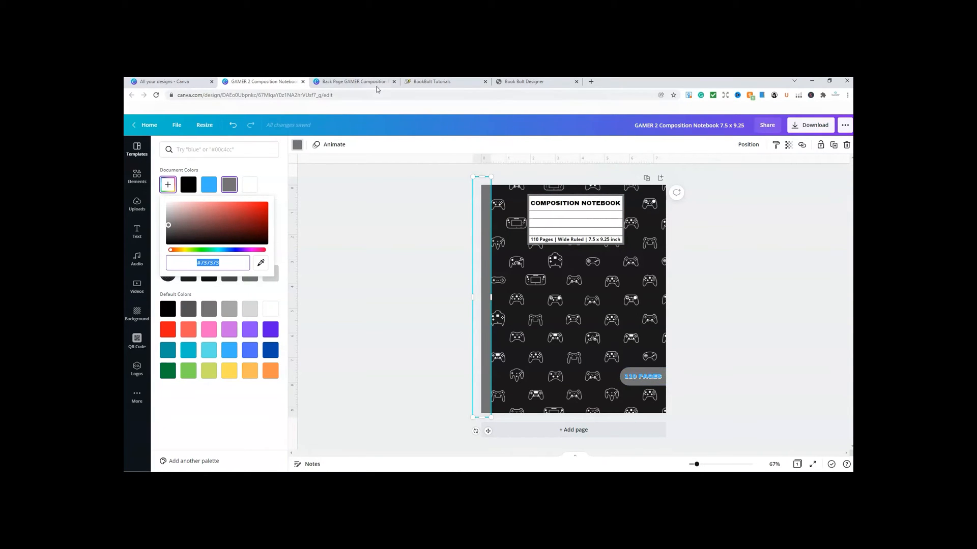
pyautogui.click(520, 82)
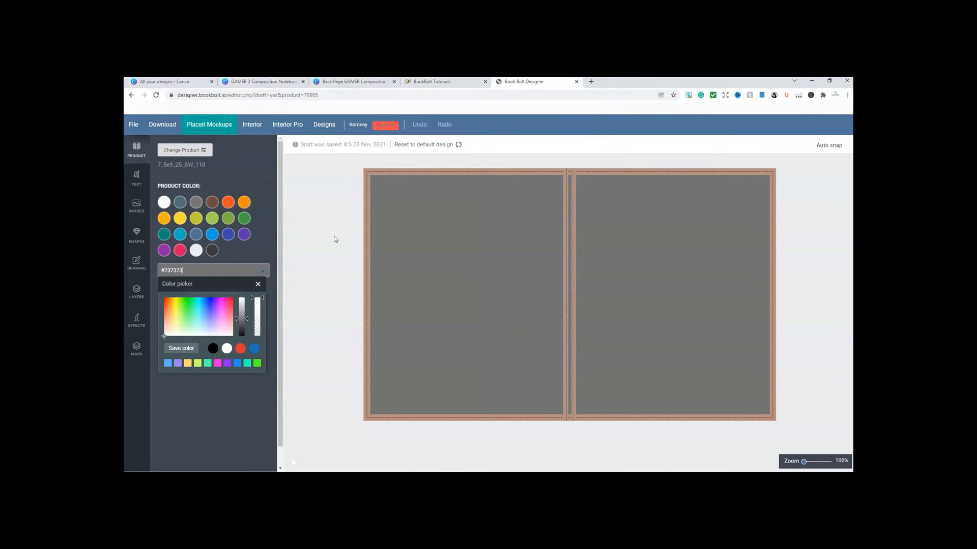
pyautogui.click(137, 206)
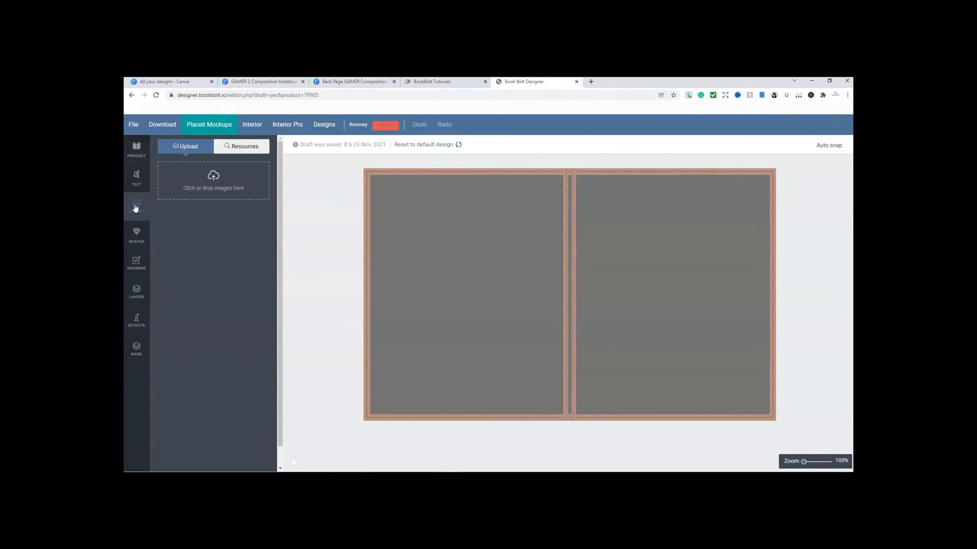
pyautogui.click(211, 181)
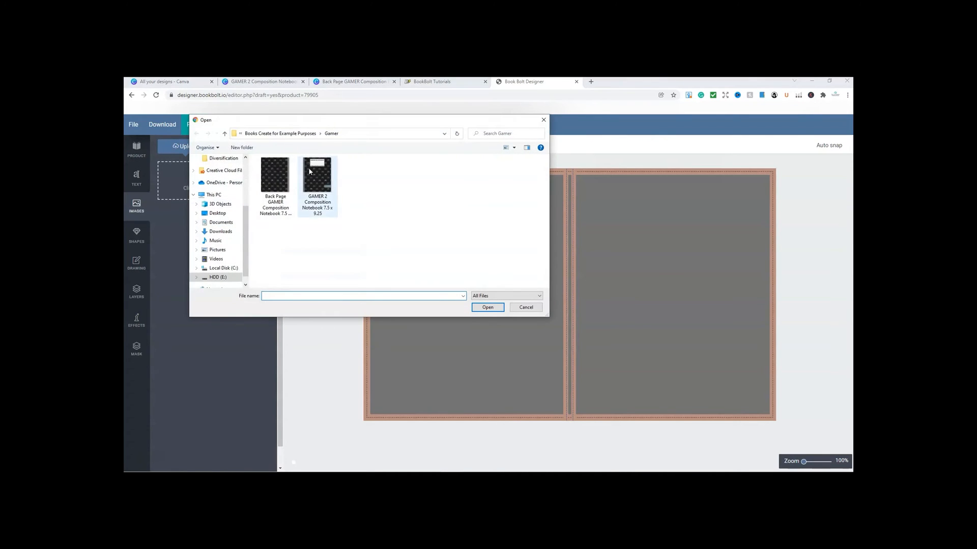
pyautogui.click(316, 187)
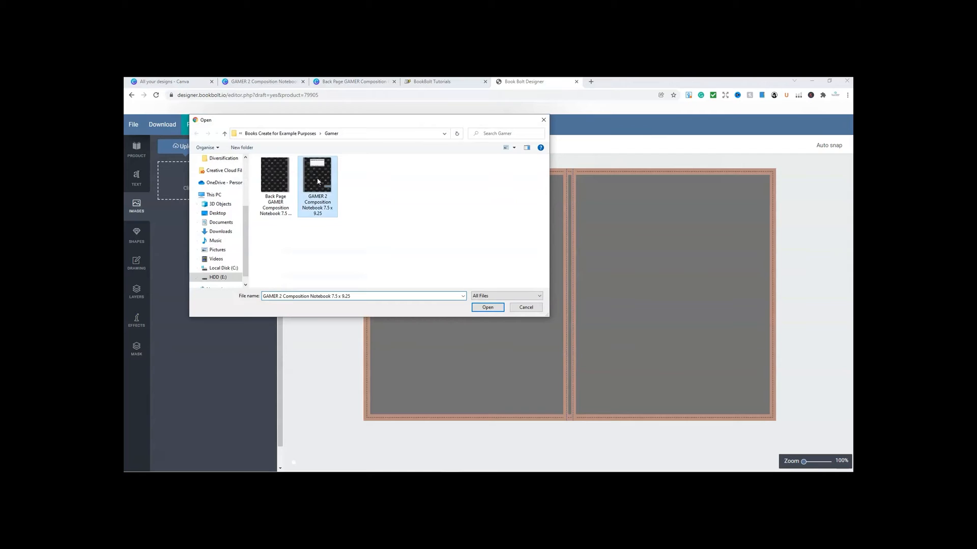
pyautogui.click(471, 308)
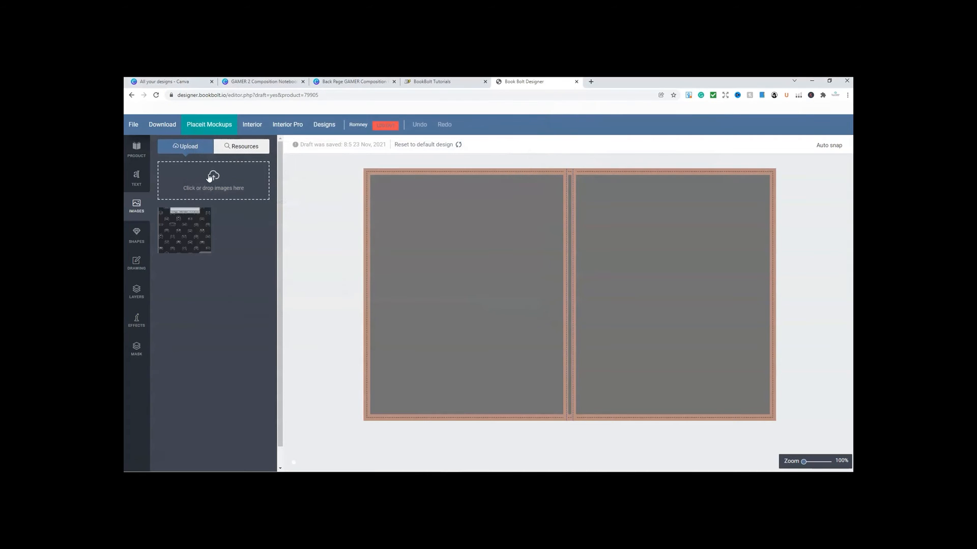
pyautogui.click(210, 177)
pyautogui.click(275, 186)
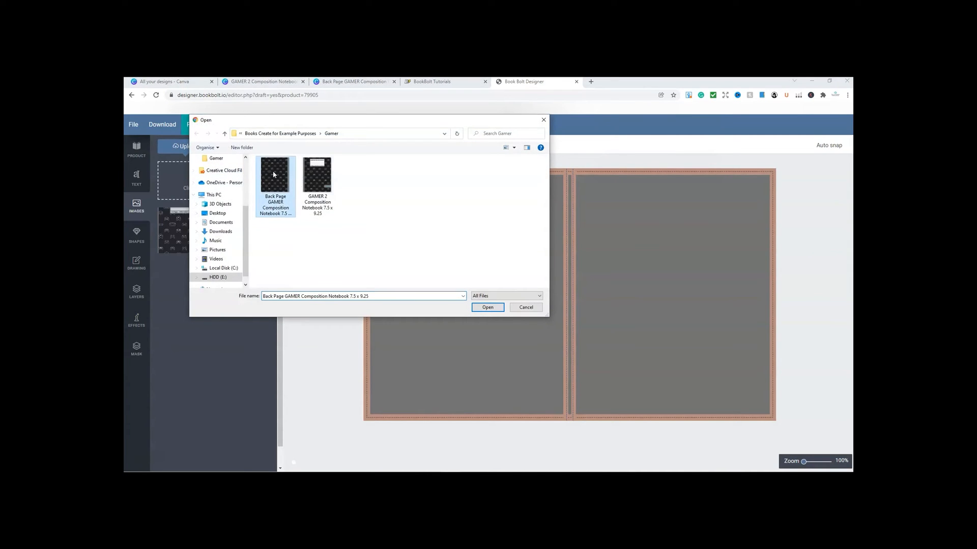
pyautogui.click(488, 308)
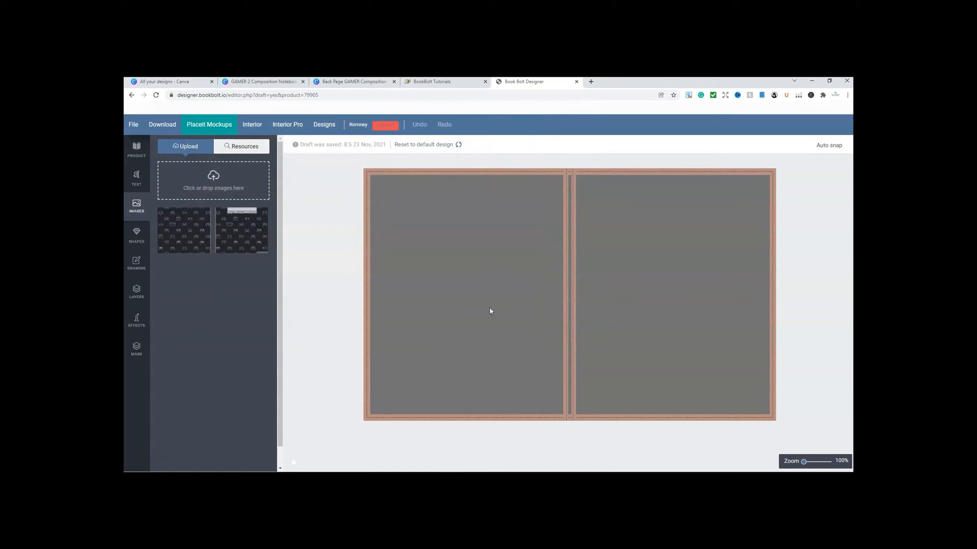
# - Add the front cover image to the canvas, enlarge it to the template's full height and move it onto the front cover half
pyautogui.click(245, 232)
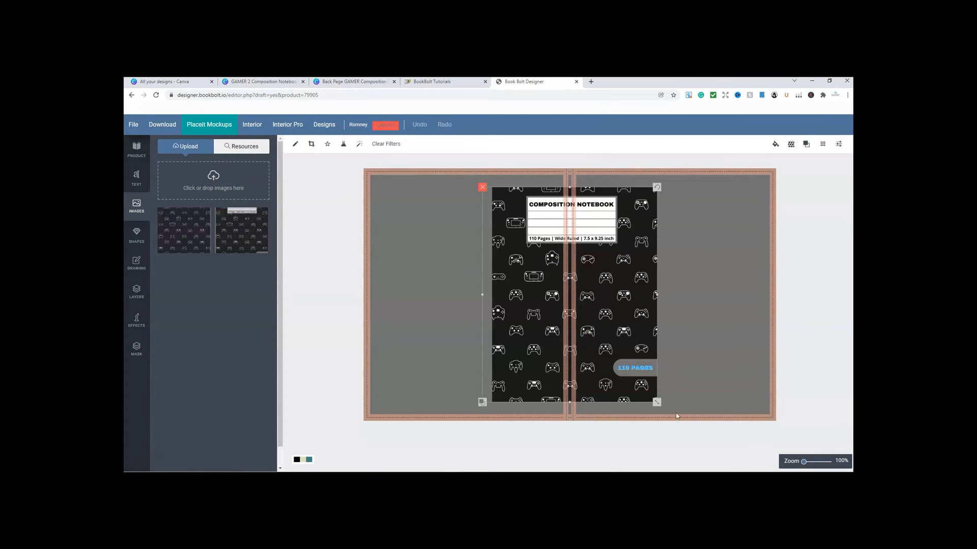
pyautogui.moveTo(657, 402); pyautogui.dragTo(671, 416)
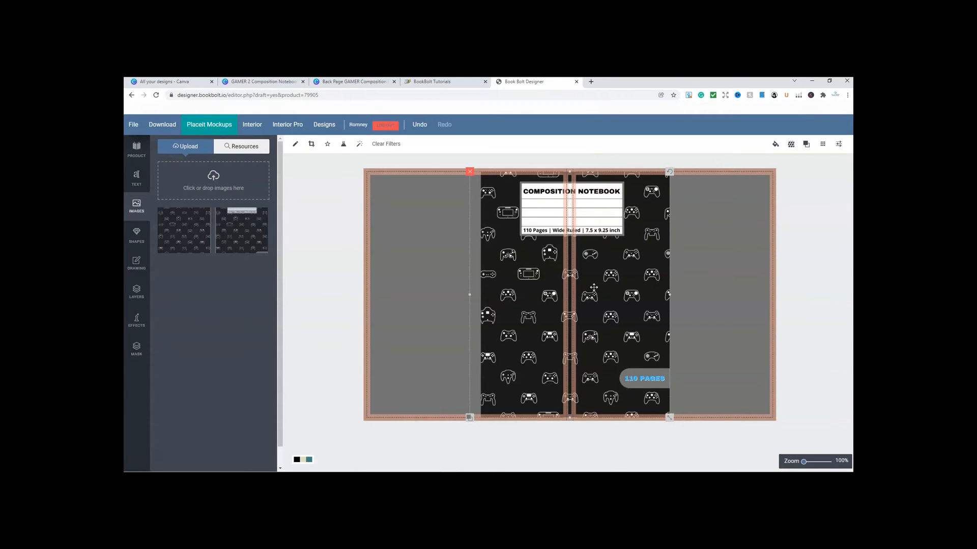
pyautogui.moveTo(574, 300); pyautogui.dragTo(671, 300)
pyautogui.click(672, 300)
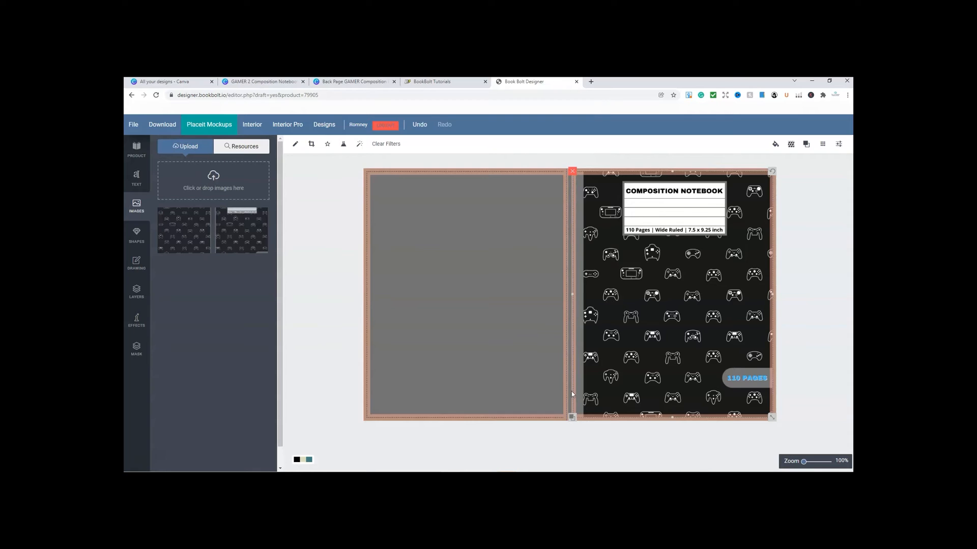
# - Add the back page image to the canvas, enlarge it to the template's full height and move it onto the back cover half
pyautogui.click(184, 233)
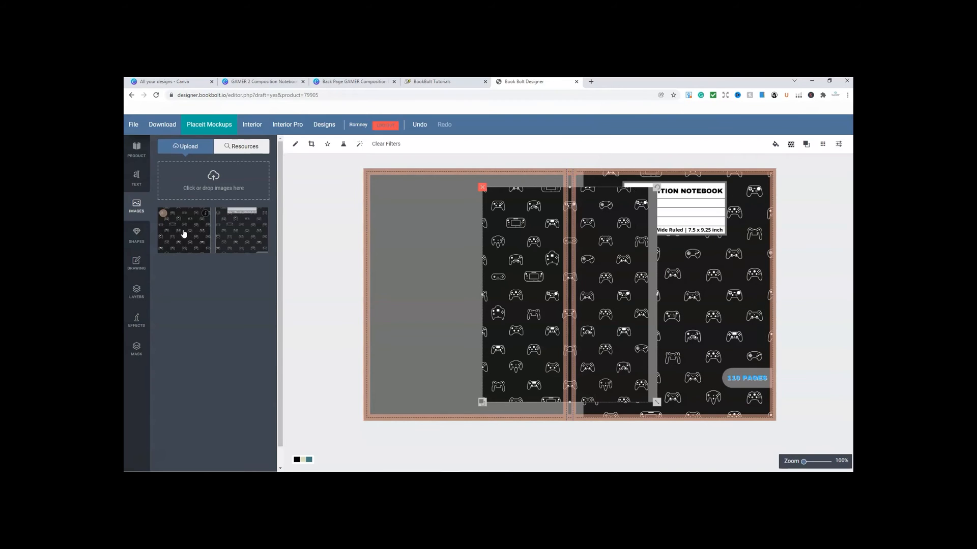
pyautogui.moveTo(657, 402); pyautogui.dragTo(671, 419)
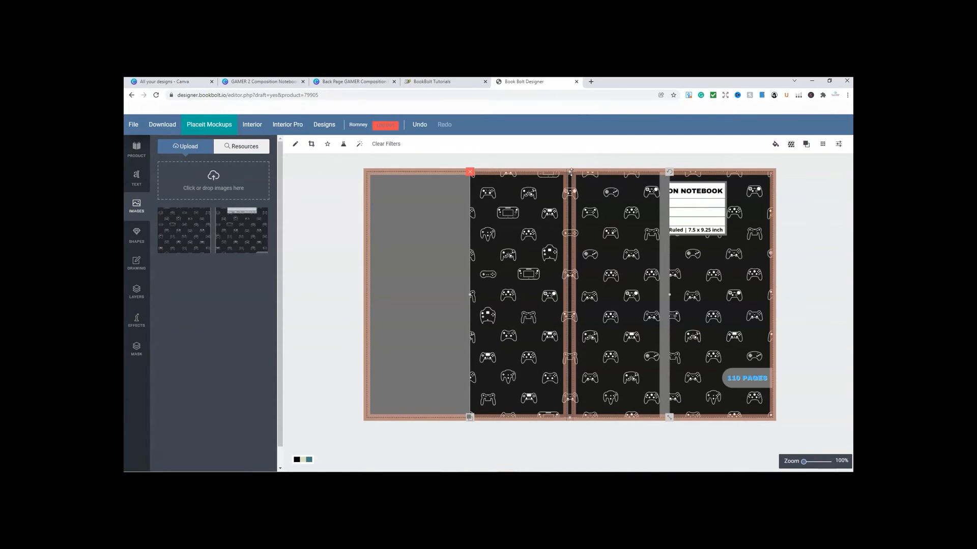
pyautogui.moveTo(571, 308); pyautogui.dragTo(421, 300)
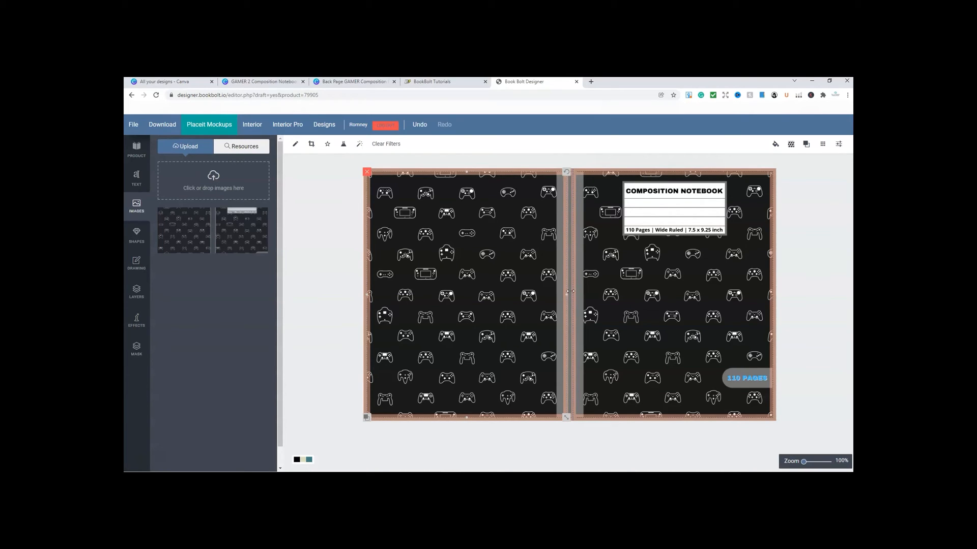
pyautogui.click(136, 148)
# - Check the grey spine strip on the Back Page GAMER Composition Notebook design in Canva, and return to Book Bolt Designer
pyautogui.click(354, 81)
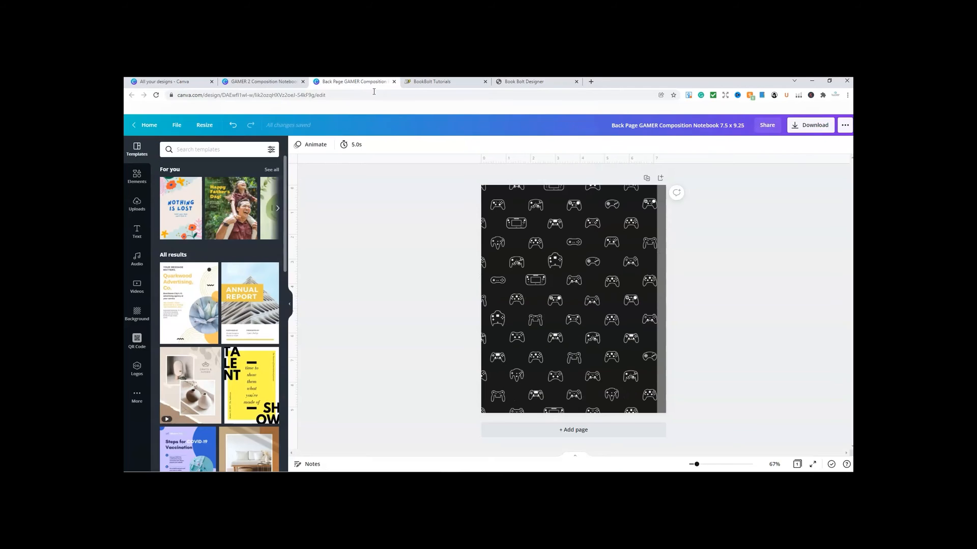
pyautogui.click(520, 202)
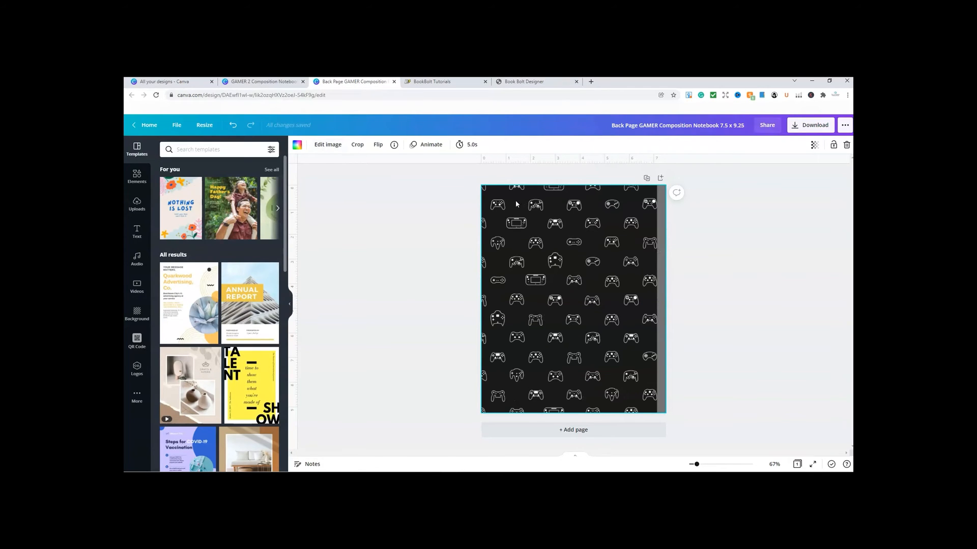
pyautogui.click(524, 82)
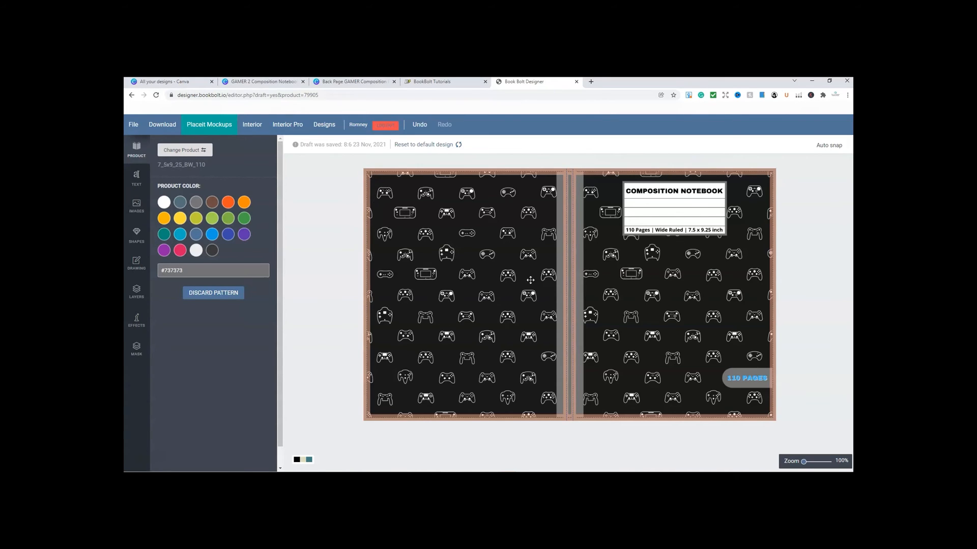
# - Generate the finished cover as a downloadable PDF and open it to review the back, spine and front
pyautogui.click(163, 125)
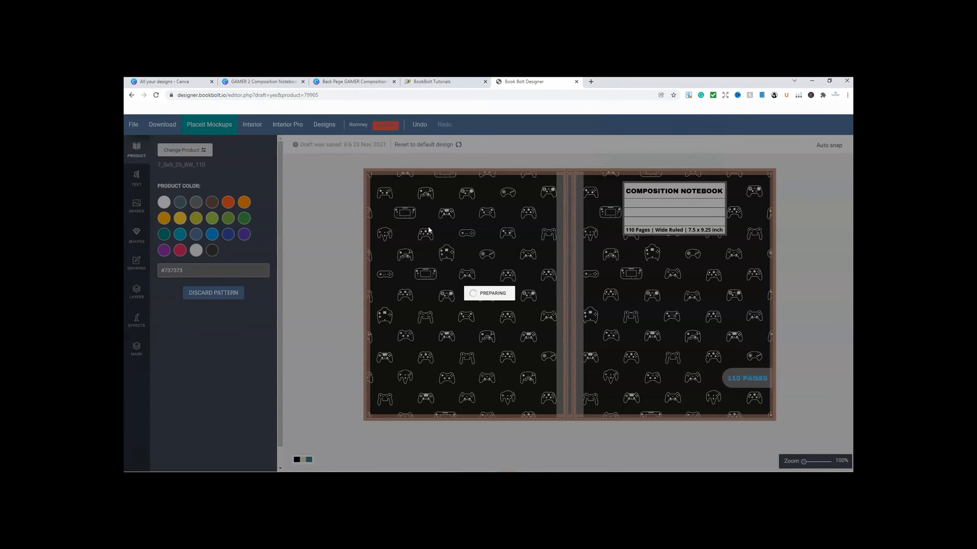
pyautogui.click(495, 304)
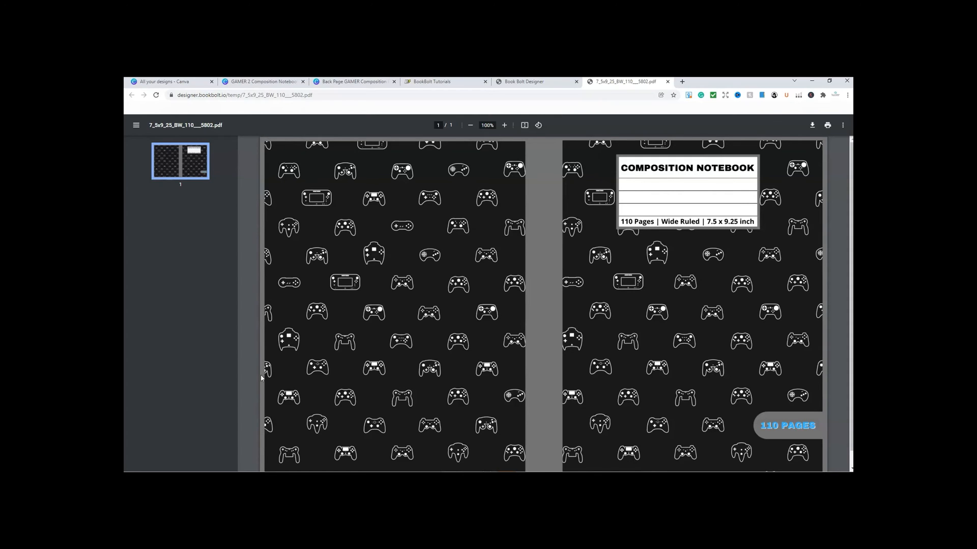
pyautogui.scroll(-1, 608, 323)
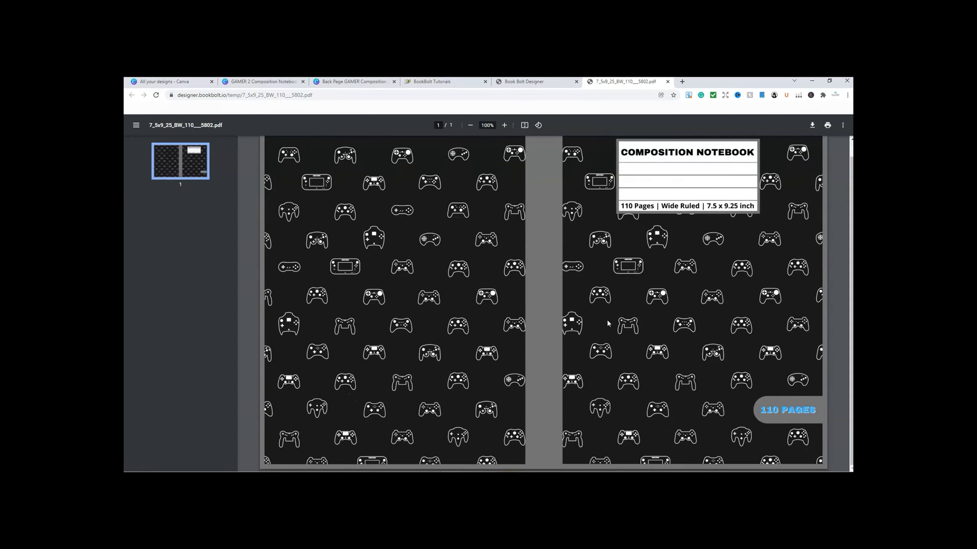
pyautogui.scroll(1, 619, 334)
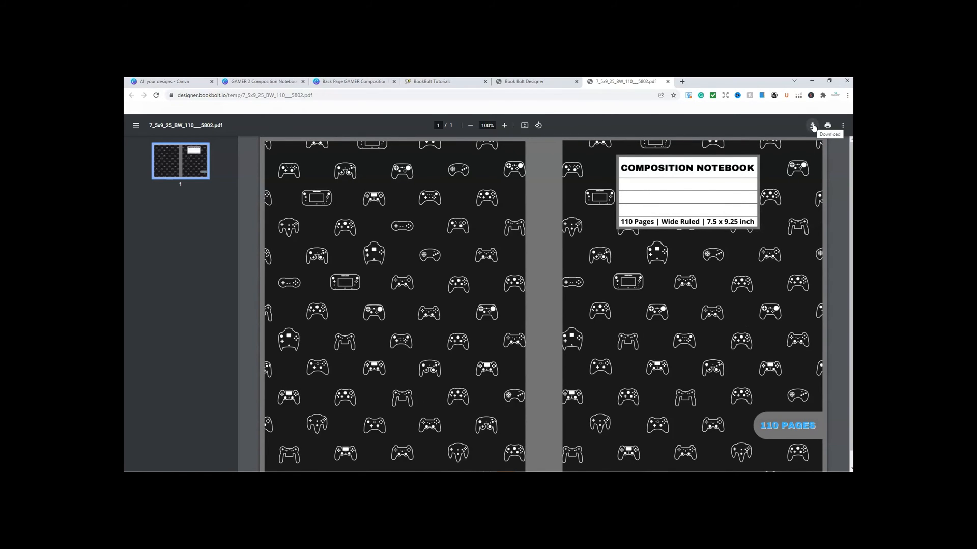
# - Save the cover PDF in the Gamer folder with "- FINAL Paperback Cover" appended to its name, and dismiss Book Bolt Designer's download dialog
pyautogui.click(813, 126)
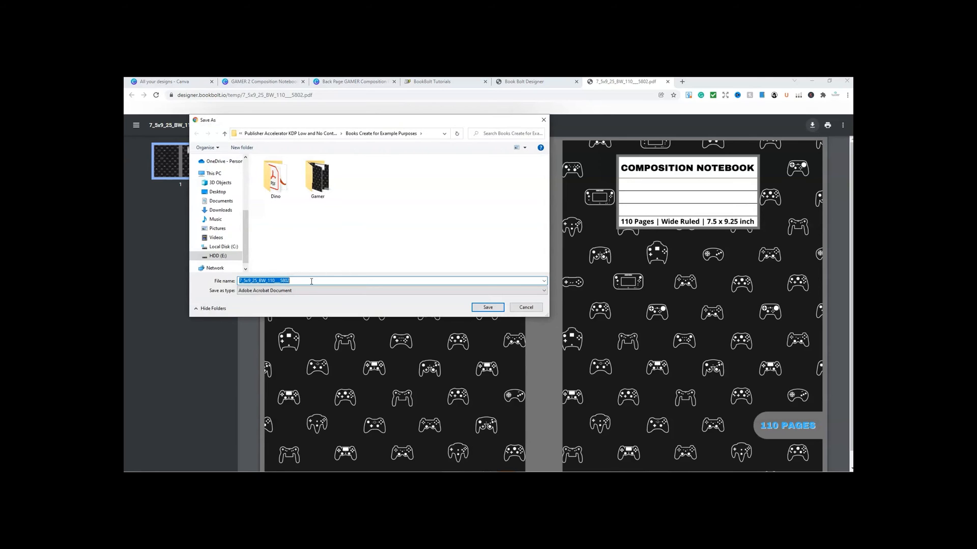
pyautogui.click(311, 280)
pyautogui.write('- FINAL Paperback Cover')
pyautogui.click(496, 308)
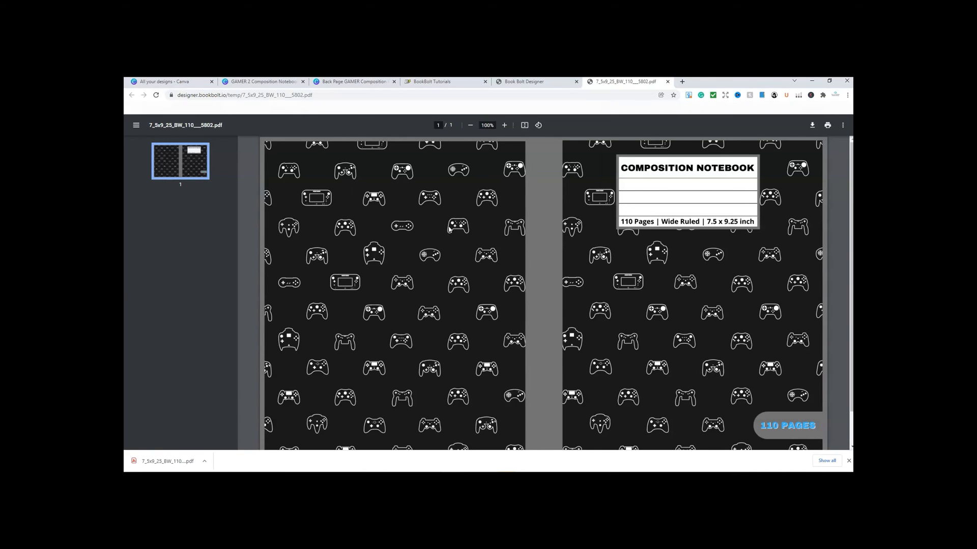
pyautogui.click(524, 81)
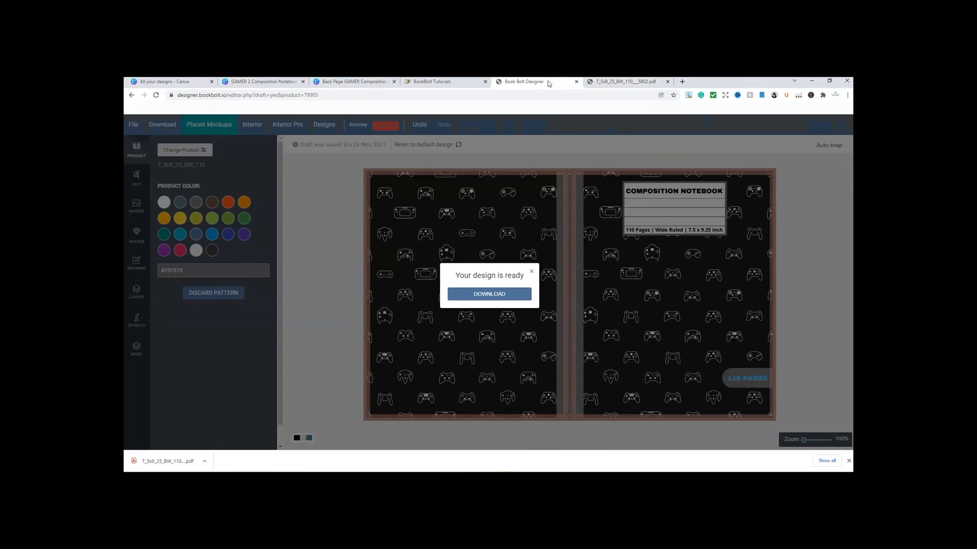
pyautogui.click(532, 273)
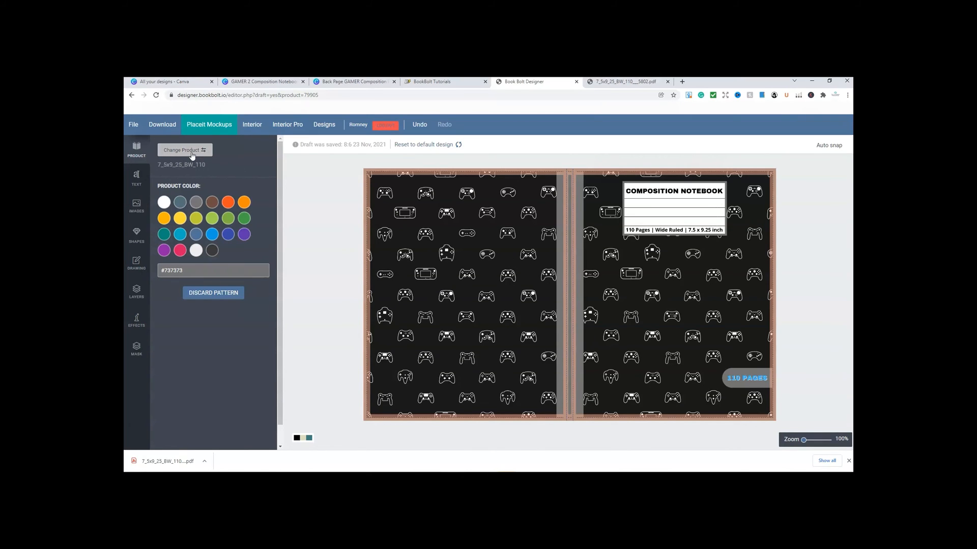
# - Look through the trim sizes offered for cover templates without changing the current product
pyautogui.click(189, 150)
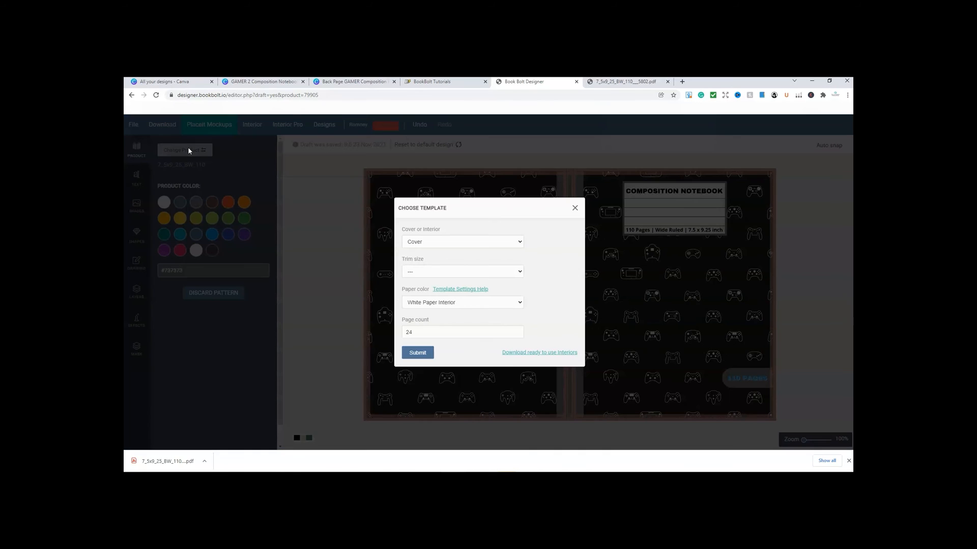
pyautogui.click(519, 272)
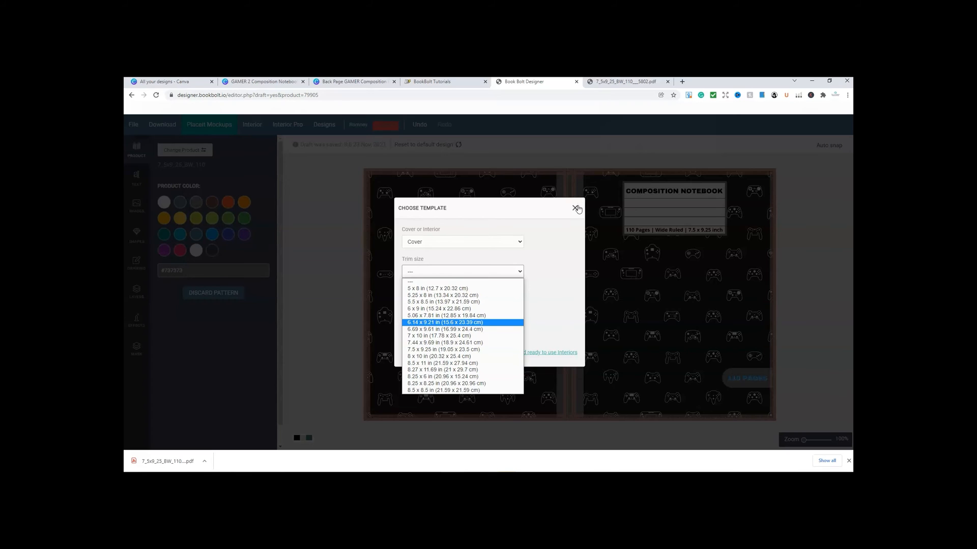
pyautogui.click(574, 208)
pyautogui.click(575, 208)
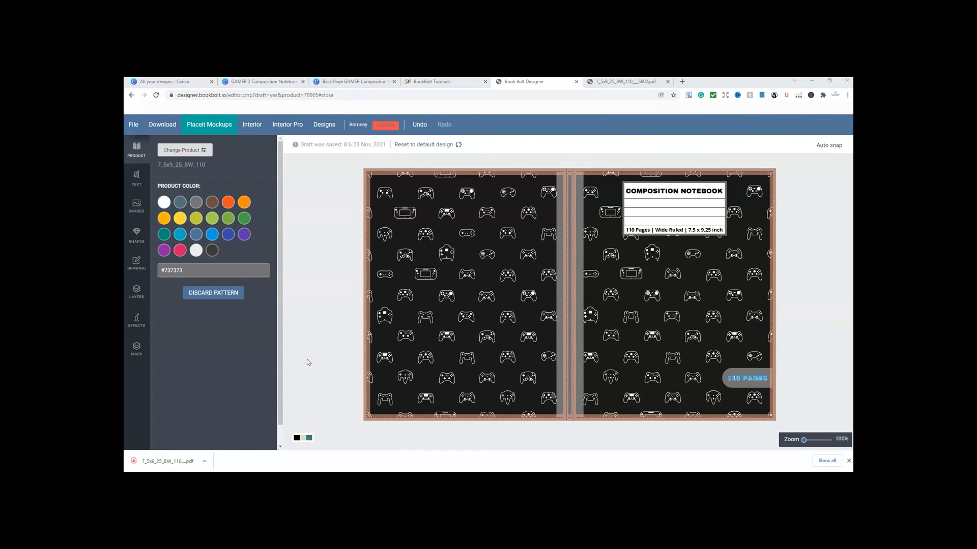
# - Switch to the Gamer folder in File Explorer and open the FINAL Paperback Cover PDF in Adobe Acrobat
pyautogui.click(321, 479)
pyautogui.click(298, 456)
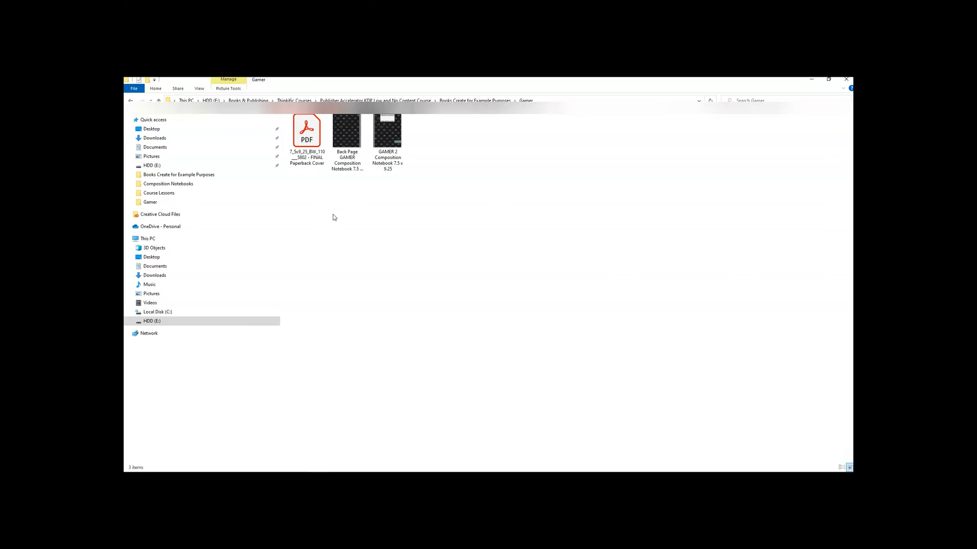
pyautogui.doubleClick(311, 148)
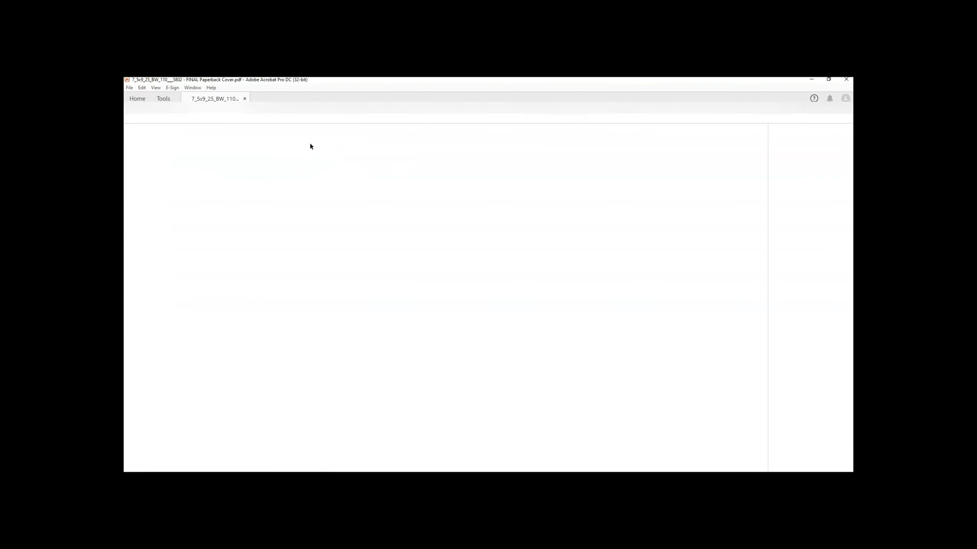